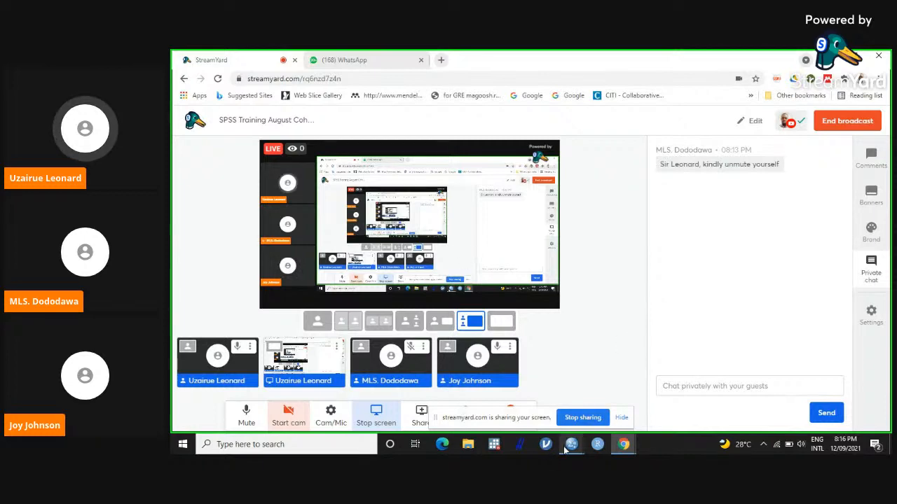
Step: Switch to the SPSS Data Editor with Training data spss.sav and open the Bivariate Correlations analysis
mouse_move(571, 444)
left_click(670, 410)
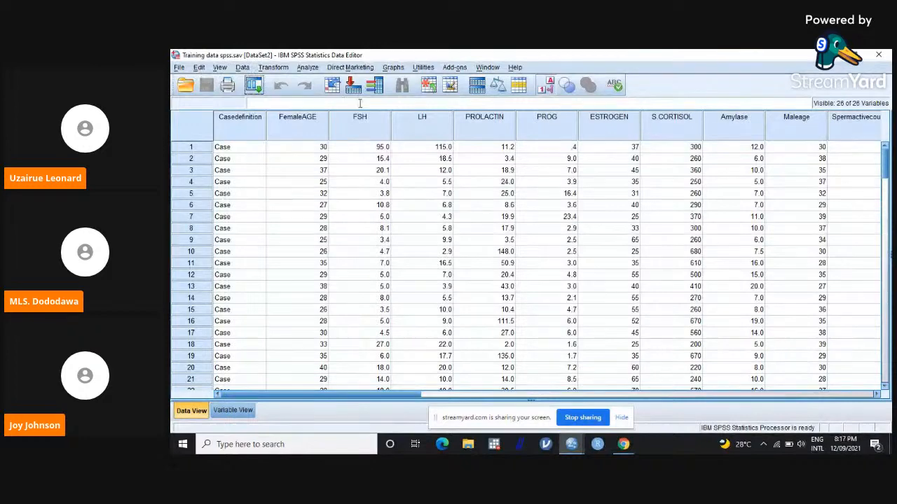
left_click(312, 67)
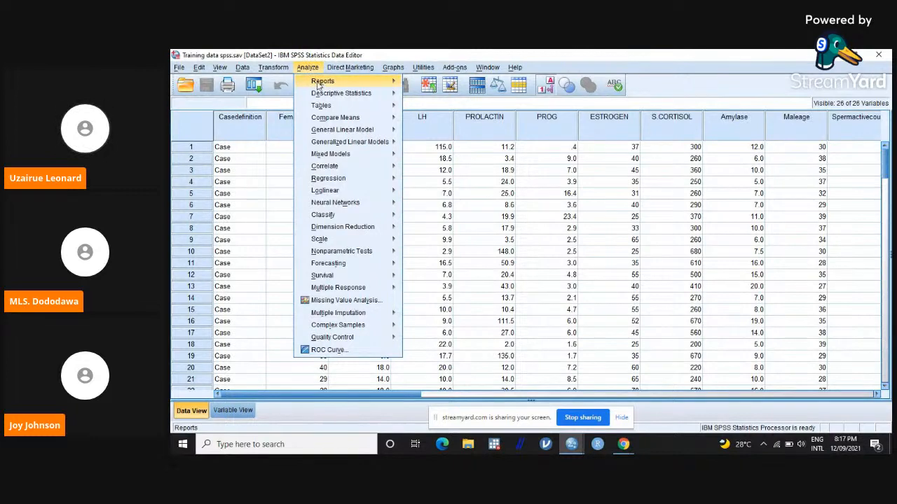
mouse_move(346, 170)
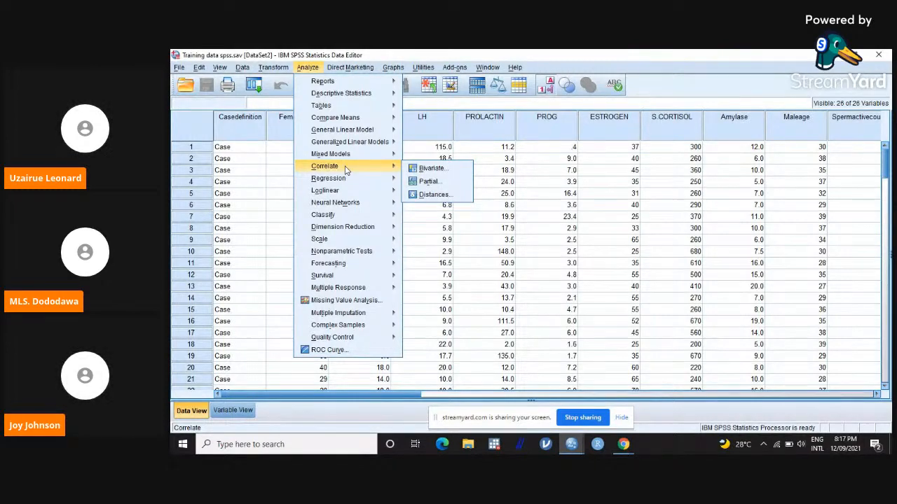
left_click(316, 72)
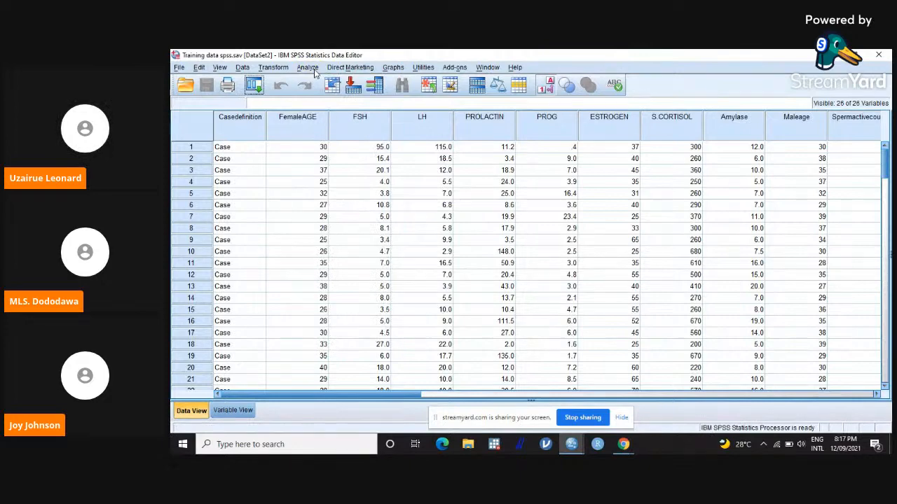
left_click(311, 67)
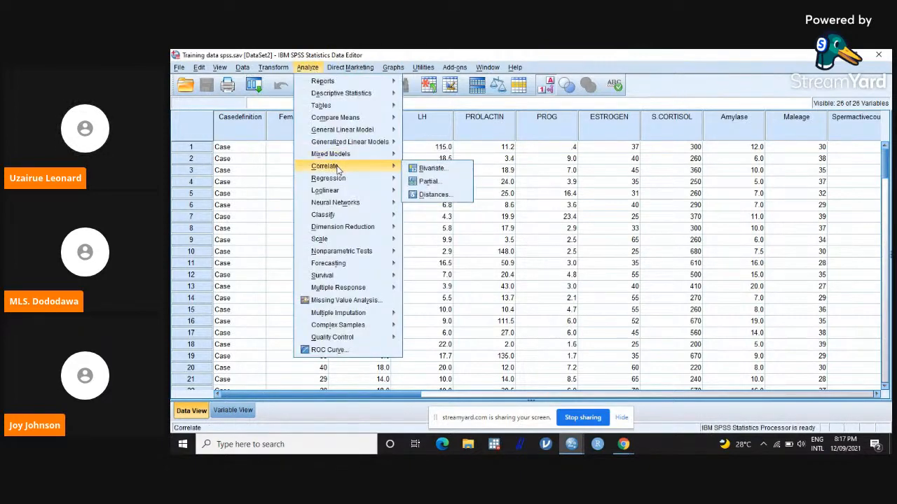
left_click(431, 172)
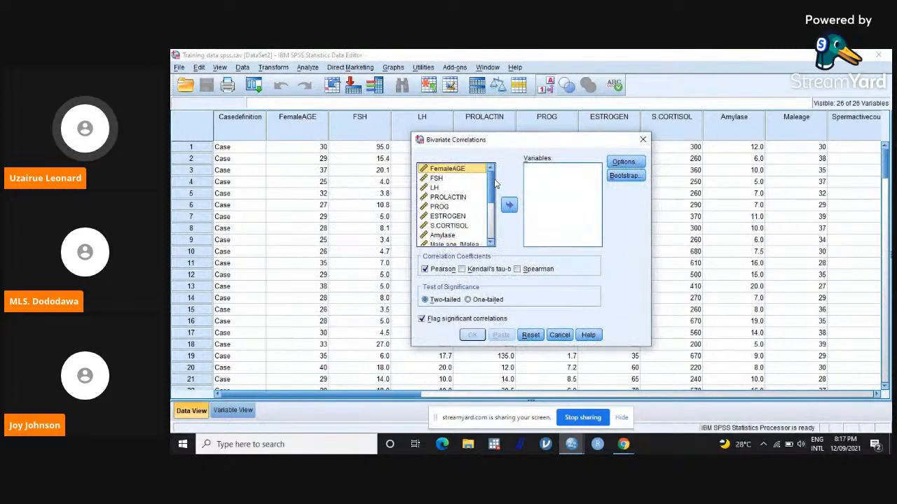
Step: Add FSH and LH to the variables of the bivariate correlation
mouse_move(490, 178)
left_mouse_down()
mouse_move(494, 225)
mouse_move(491, 177)
left_mouse_up()
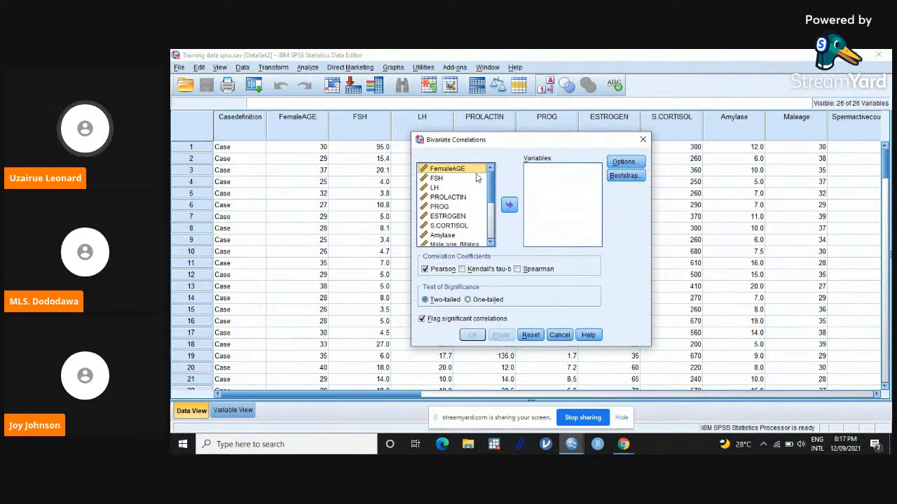
left_click(437, 179)
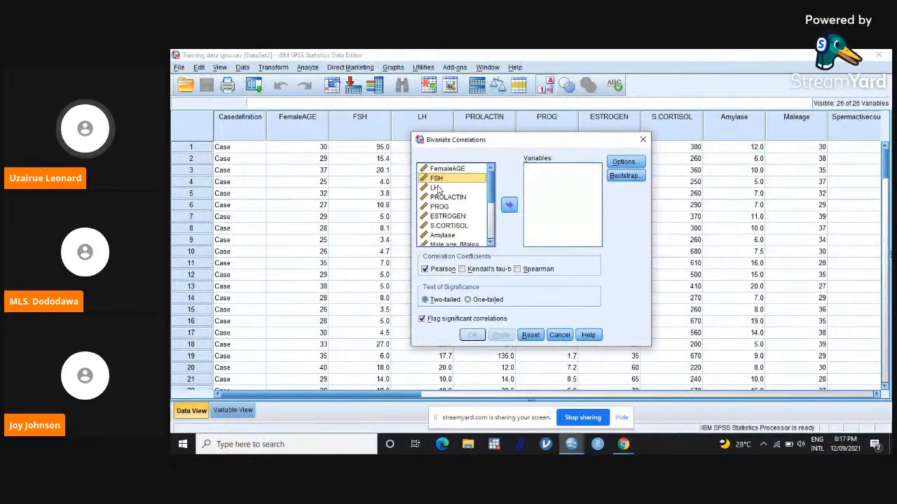
left_click(438, 187, "ctrl")
left_click(509, 205)
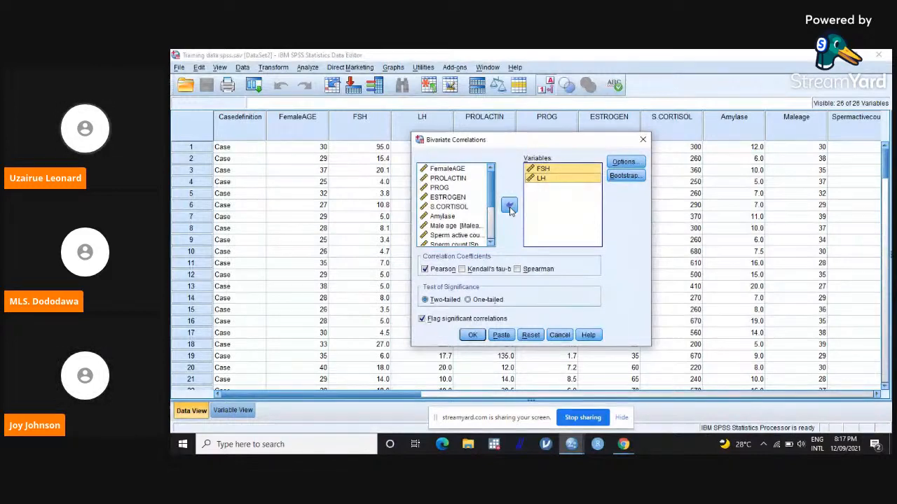
Step: Include means and standard deviations in the correlation options and run the two-tailed Pearson correlation of FSH and LH
left_click(634, 164)
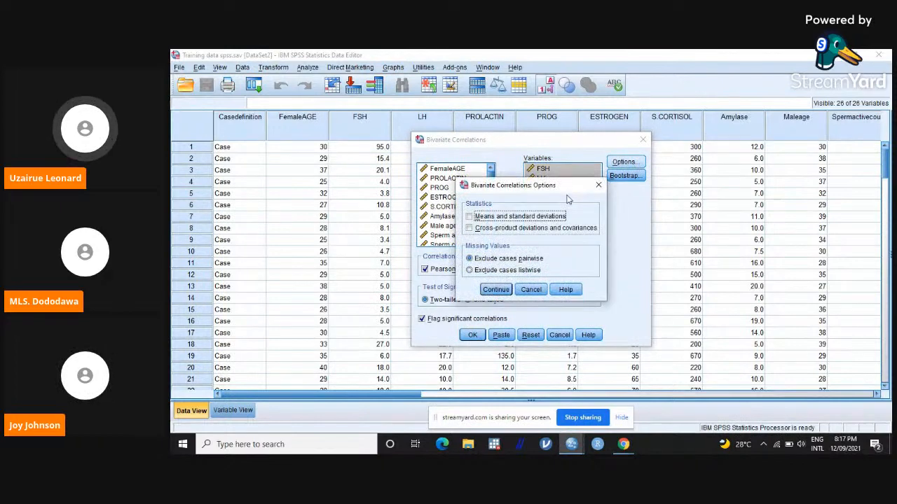
left_click(469, 217)
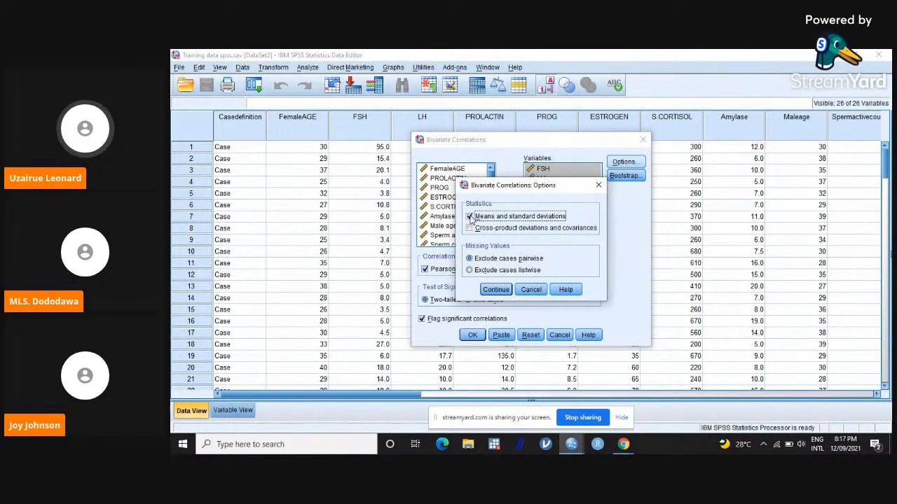
left_click(500, 292)
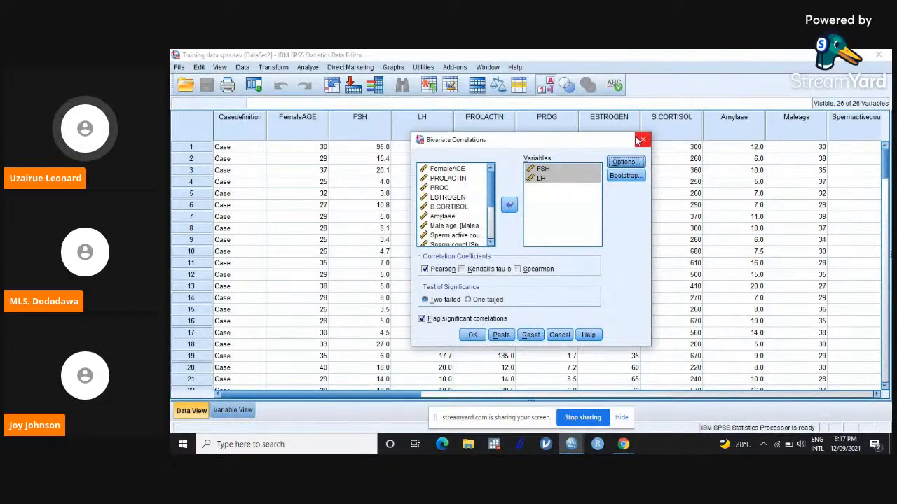
left_click(624, 161)
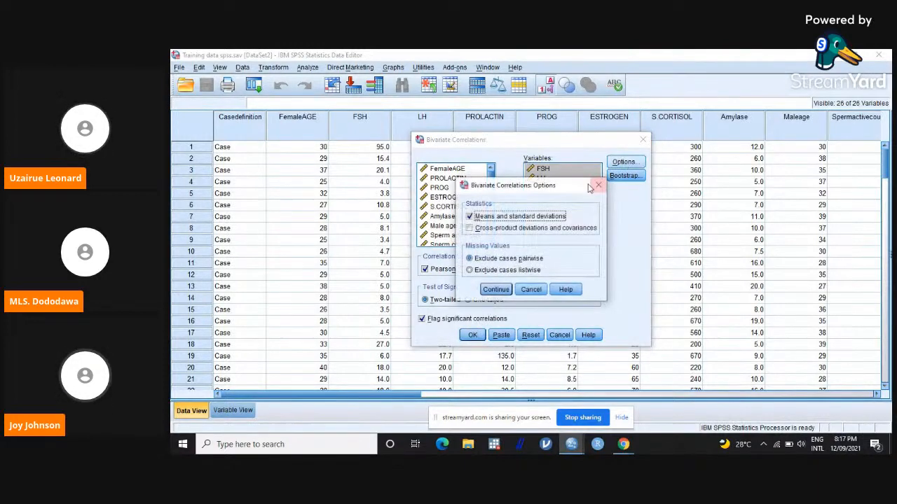
left_click(492, 288)
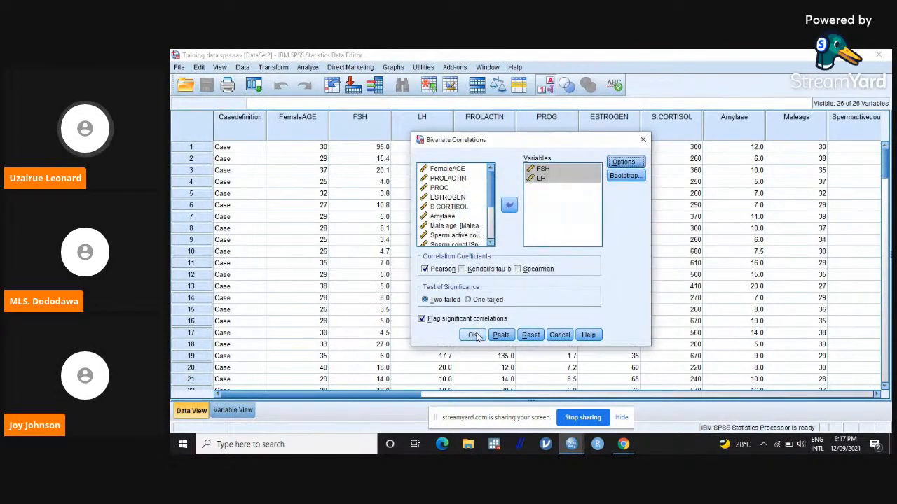
left_click(473, 335)
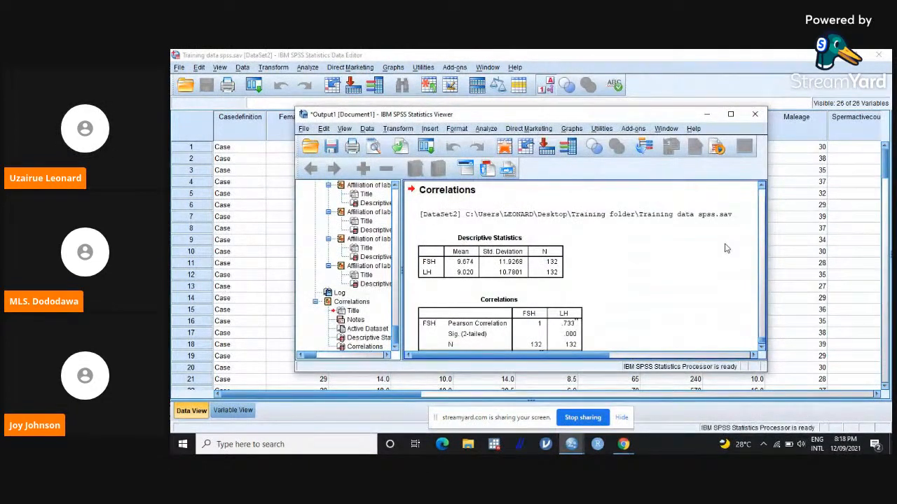
Step: Examine the descriptive statistics and correlation table for FSH and LH, and minimize the output window
left_click(762, 347)
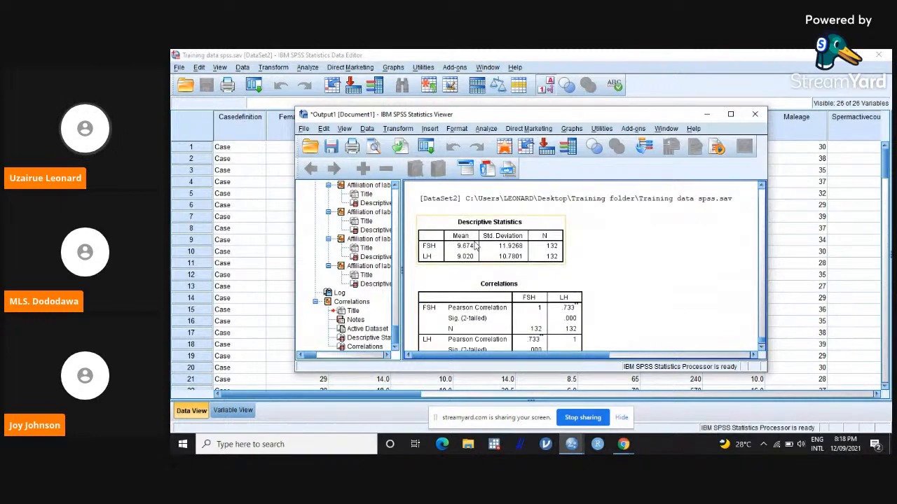
left_click(760, 348)
left_click(761, 348)
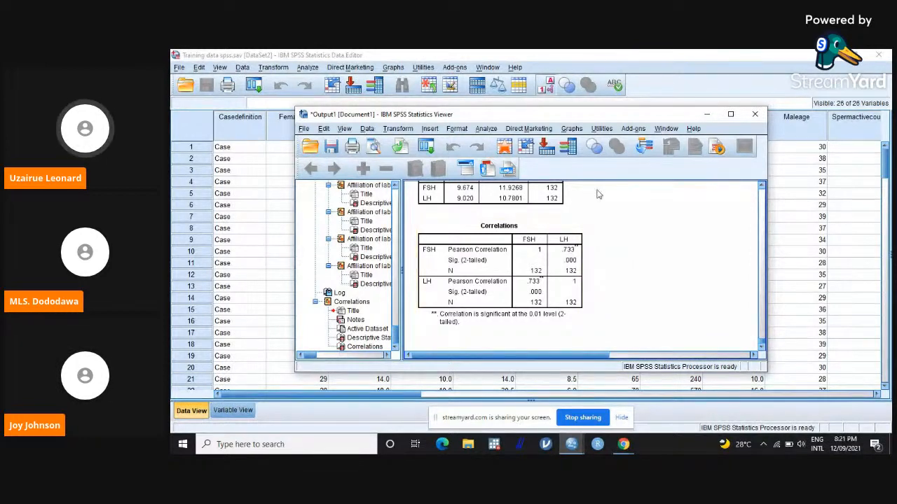
left_click(707, 115)
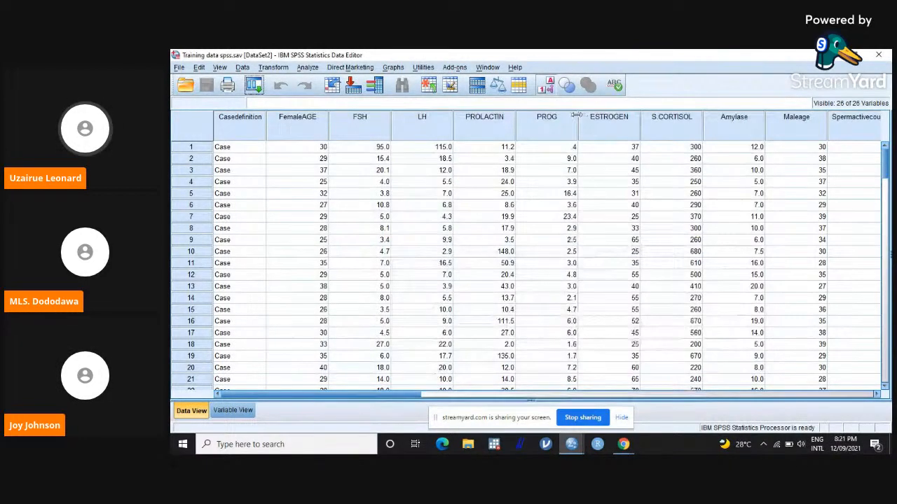
left_click(308, 67)
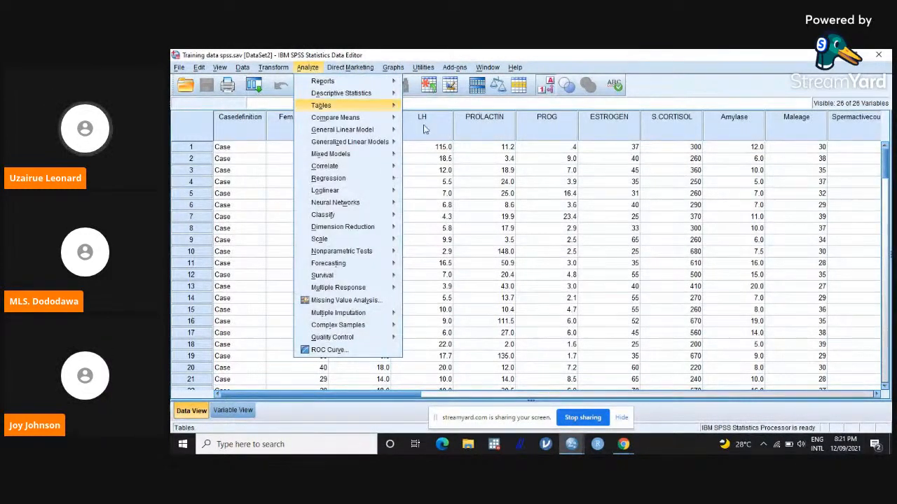
mouse_move(364, 130)
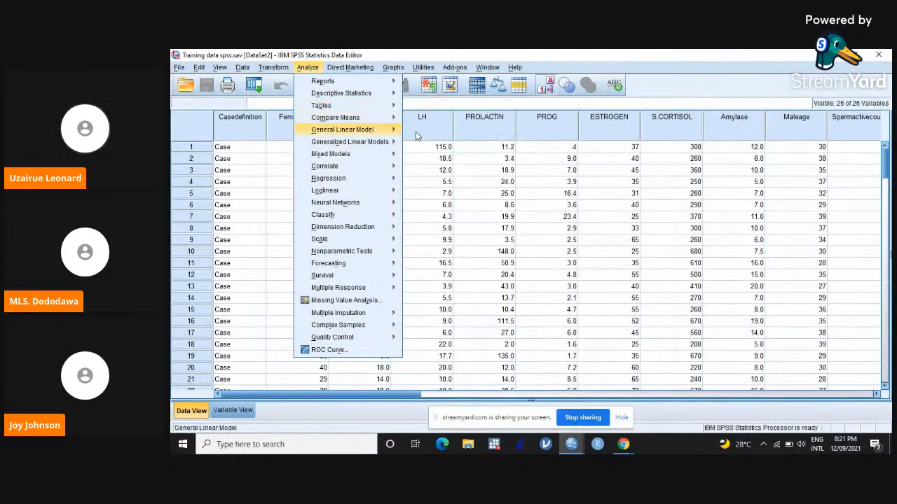
left_click(575, 146)
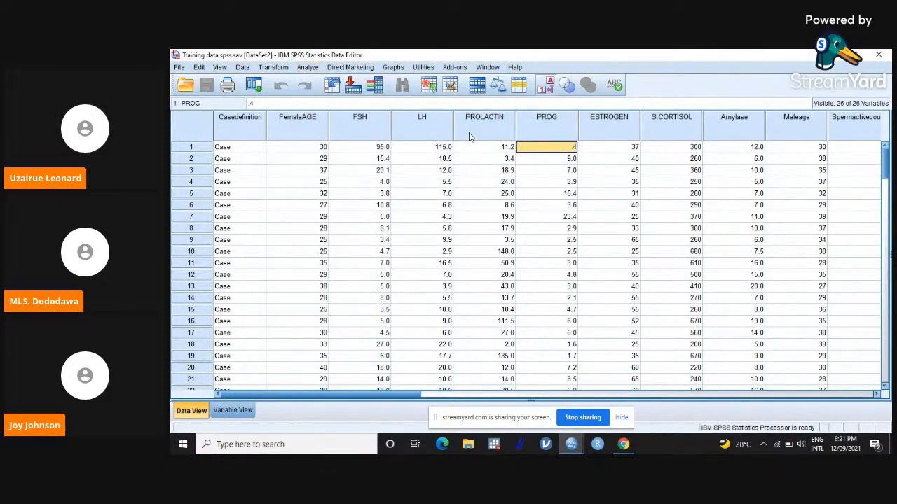
Step: Reopen the Bivariate Correlations analysis and remove LH from its variables, leaving FSH
left_click(311, 67)
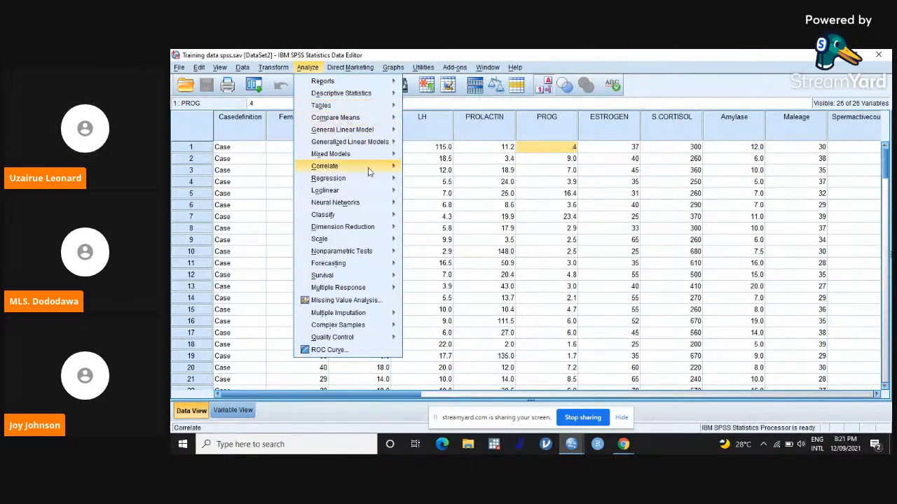
mouse_move(369, 172)
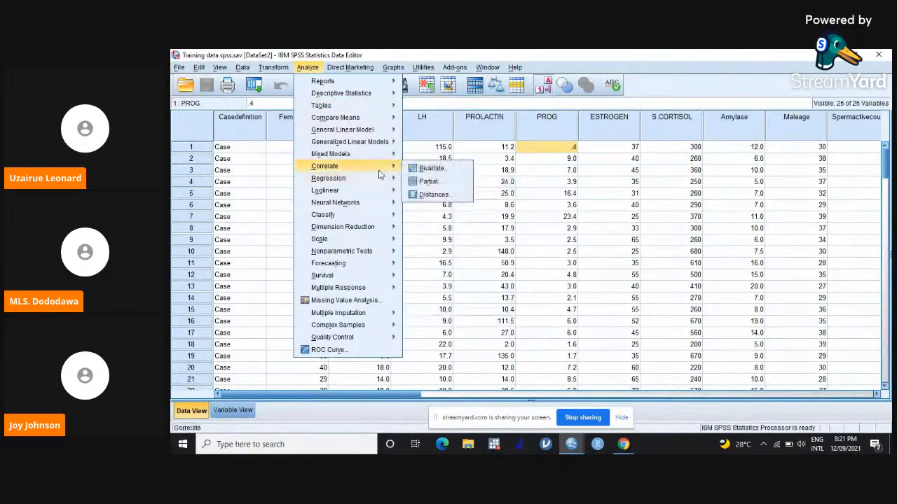
left_click(425, 171)
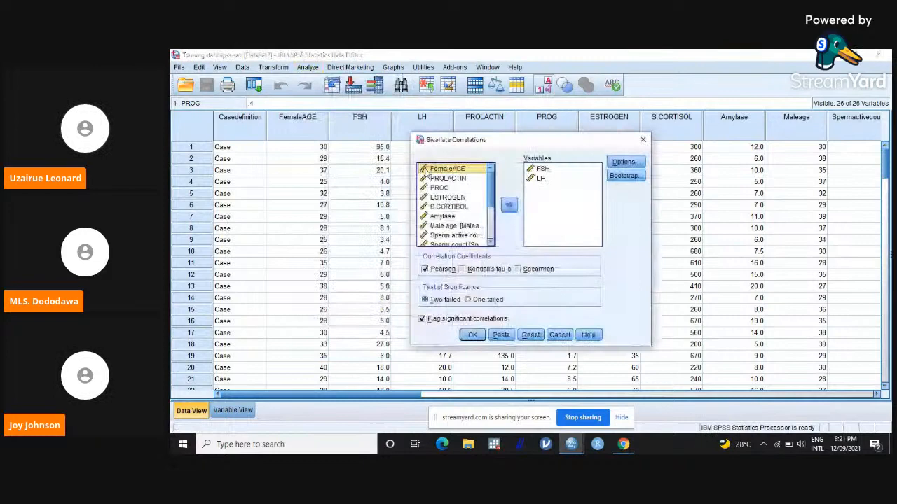
left_click(541, 178)
left_click(508, 205)
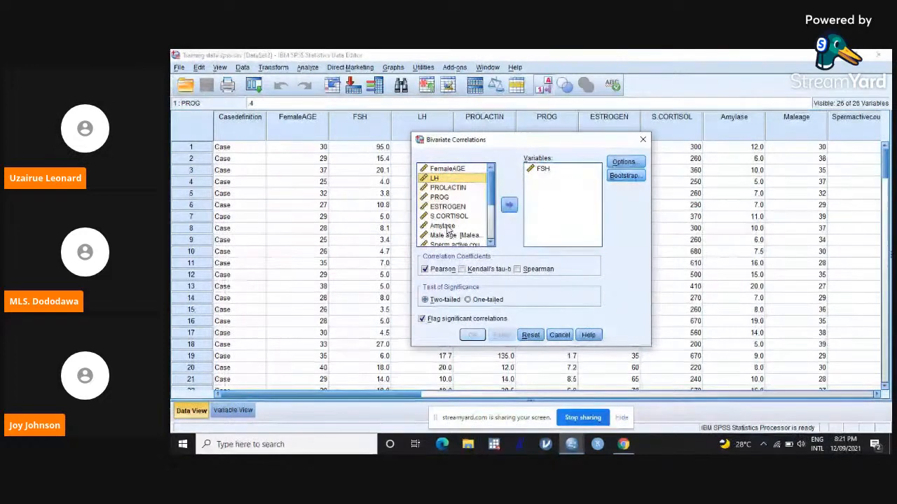
Step: Add FemaleAGE, LH, PROLACTIN, PROG, ESTROGEN, S.CORTISOL and Amylase to the correlation variables alongside FSH and run the analysis
left_click(445, 226, "shift")
left_click(460, 172, "ctrl")
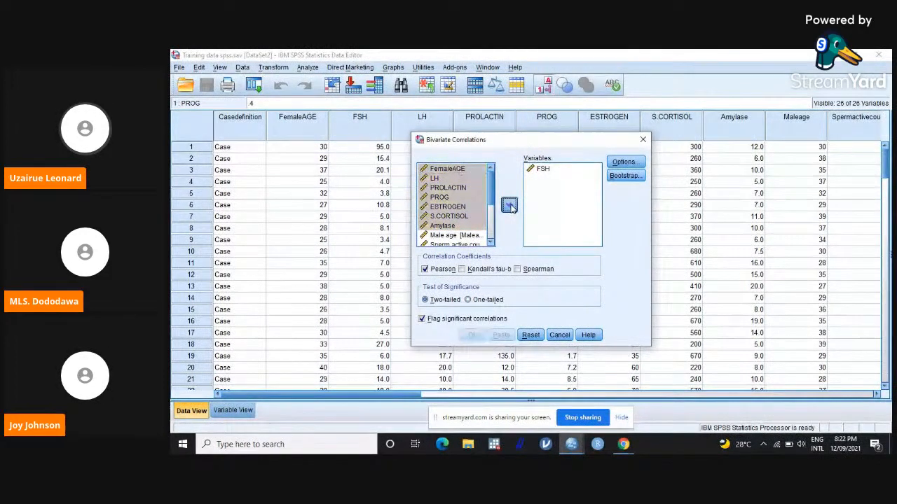
left_click(509, 204)
left_click(473, 336)
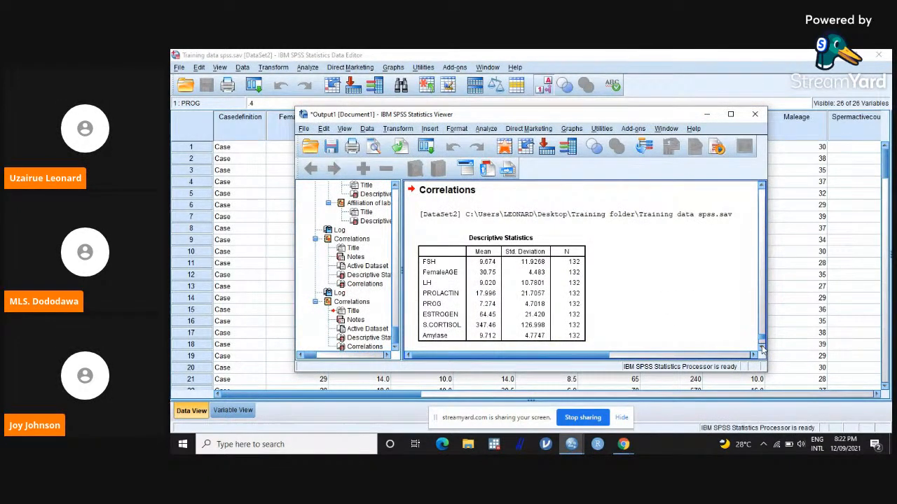
Step: Examine the full correlation matrix of FSH, female age, the other hormones and amylase, including its significance notes
scroll(762, 348, "down", 4)
scroll(762, 349, "down", 3)
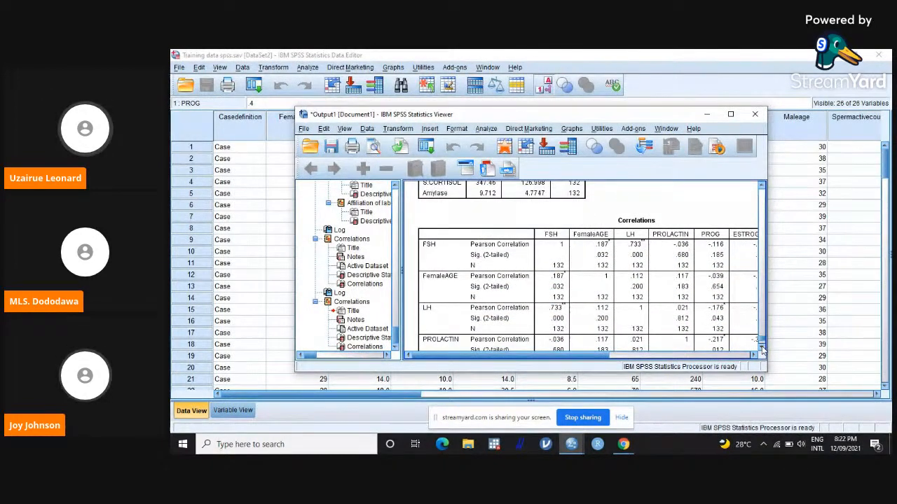
scroll(762, 350, "down", 3)
scroll(762, 351, "down", 1)
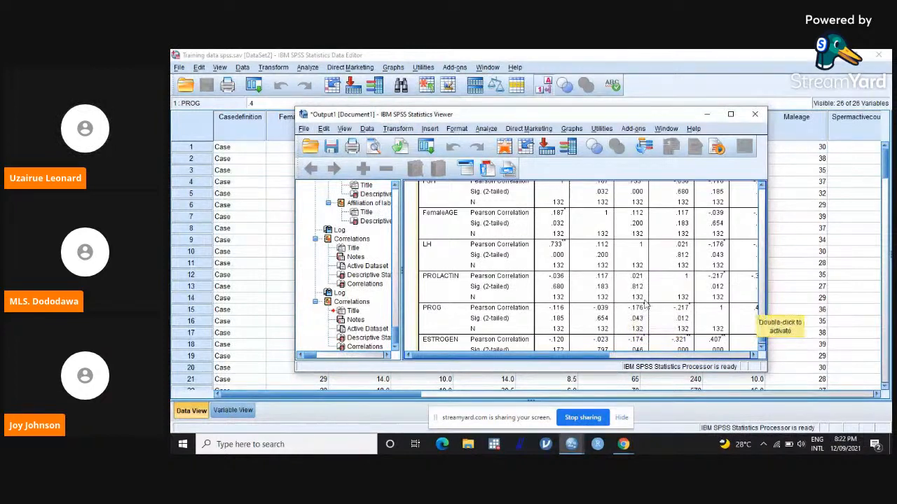
left_click(762, 351)
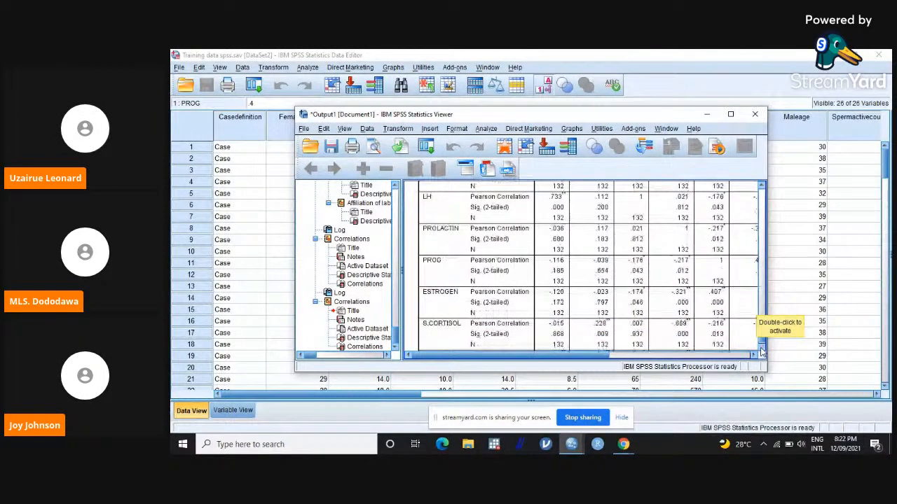
left_click(761, 350)
left_click(761, 350)
left_click(761, 351)
left_click(761, 351)
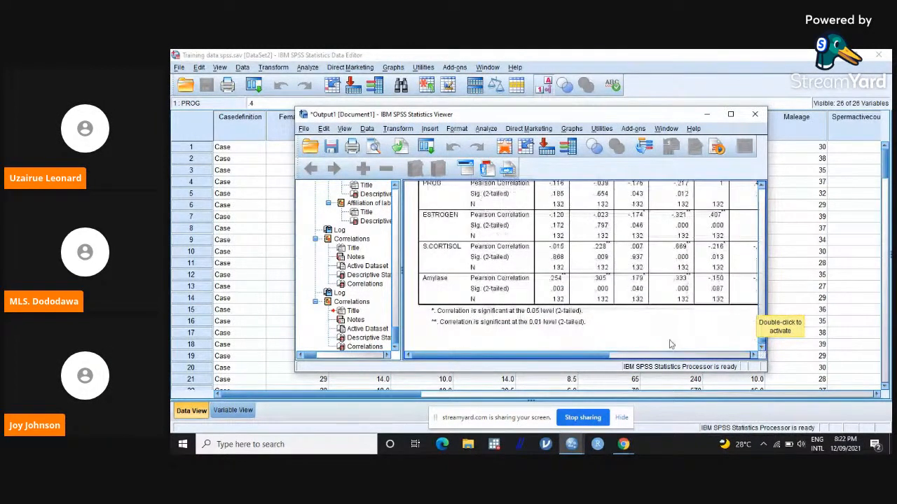
left_click_drag(535, 357, 603, 355)
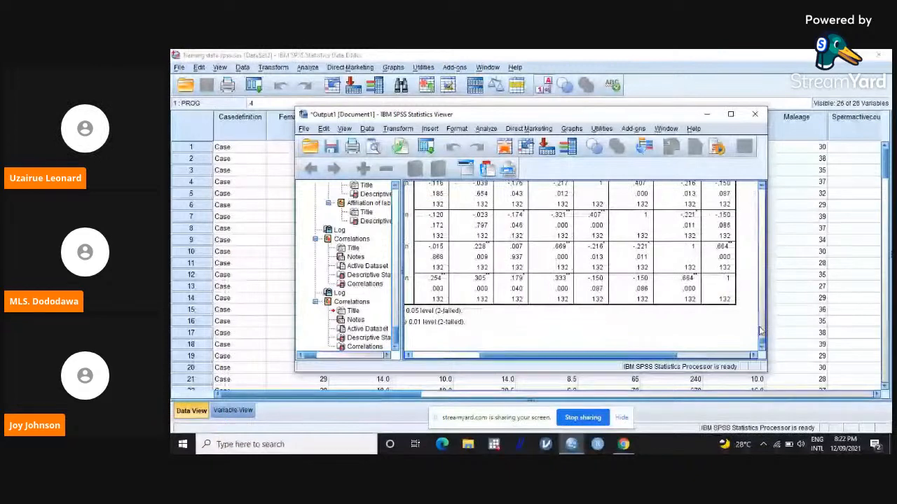
left_click_drag(763, 342, 763, 339)
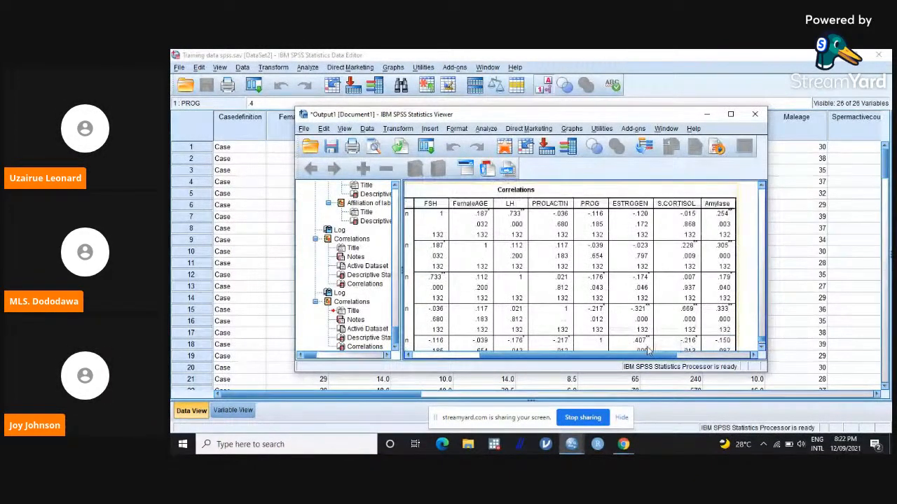
scroll(621, 357, "left", 2)
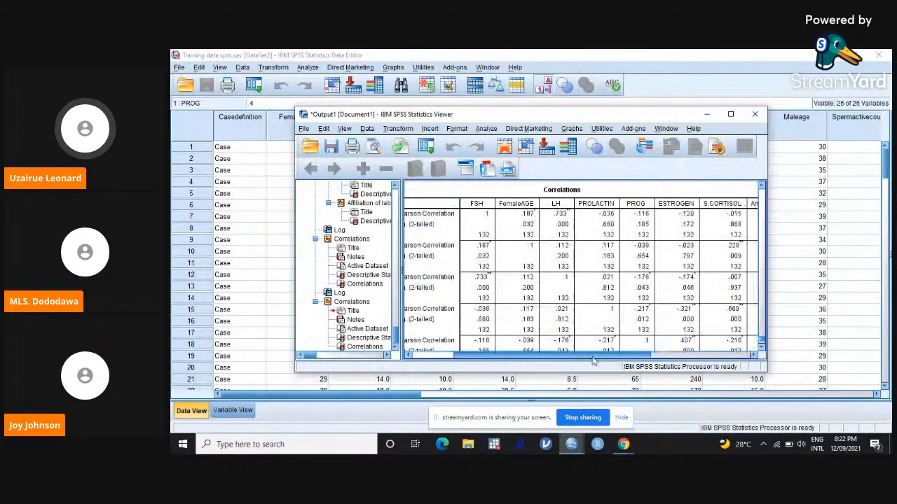
Step: Switch to the StreamYard broadcast window in Chrome
mouse_move(623, 444)
left_click(589, 414)
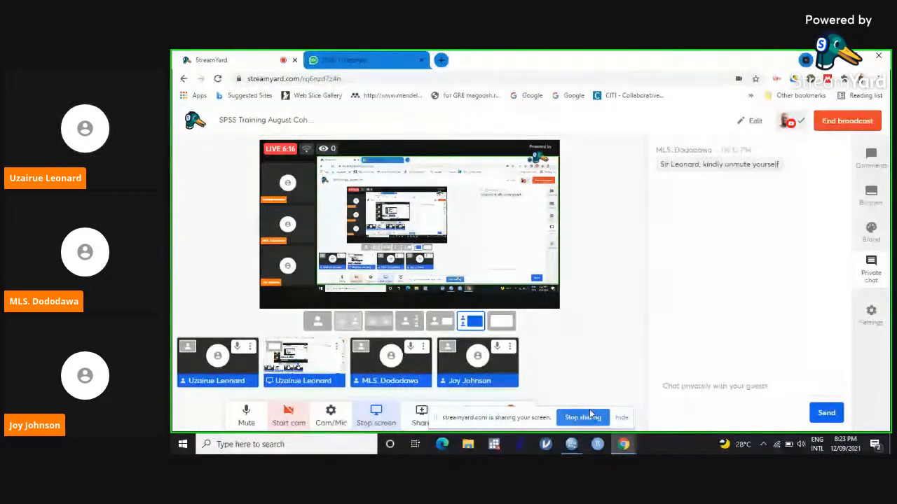
Step: Switch back to the SPSS Output1 viewer and maximize its window to show the whole correlation matrix
mouse_move(572, 444)
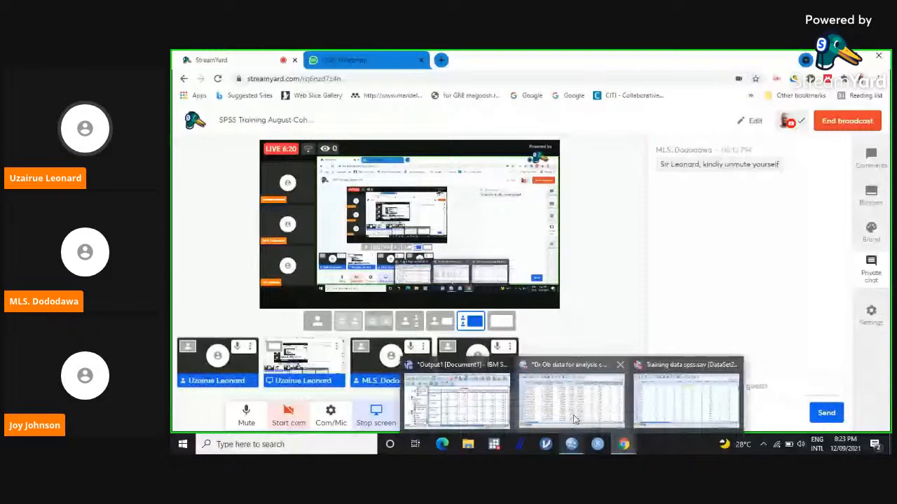
left_click(478, 393)
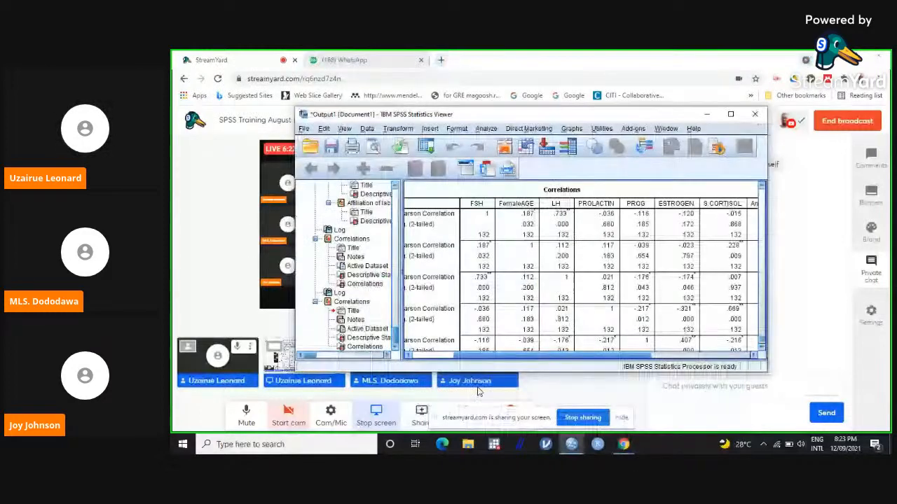
left_click(739, 116)
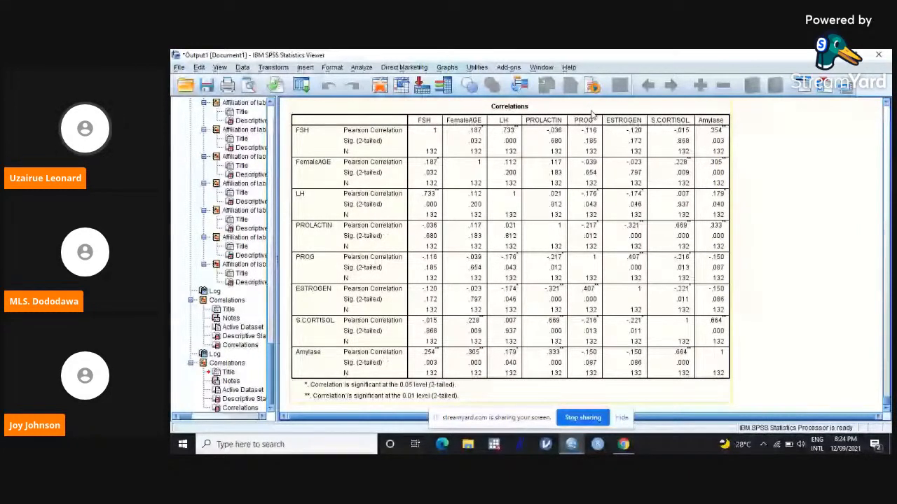
Step: Start a Binary Logistic regression and set Category of Subjects as the dependent variable
left_click(362, 68)
mouse_move(420, 184)
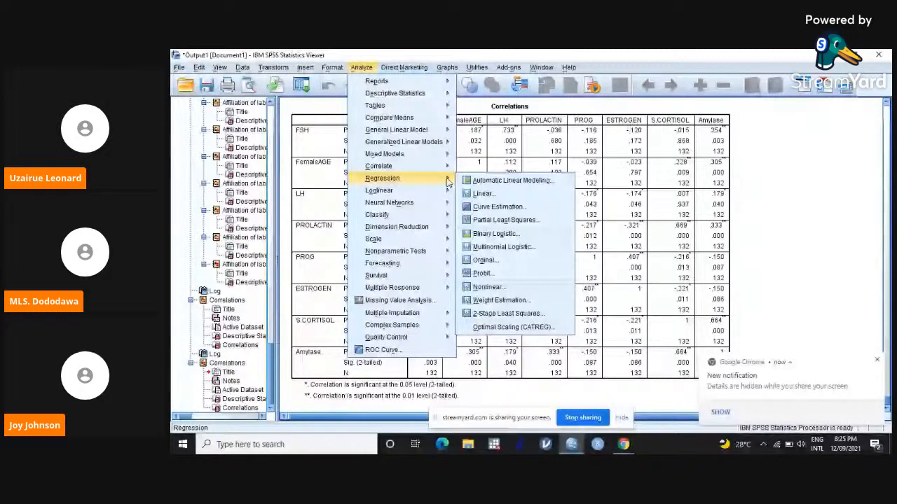
left_click(495, 238)
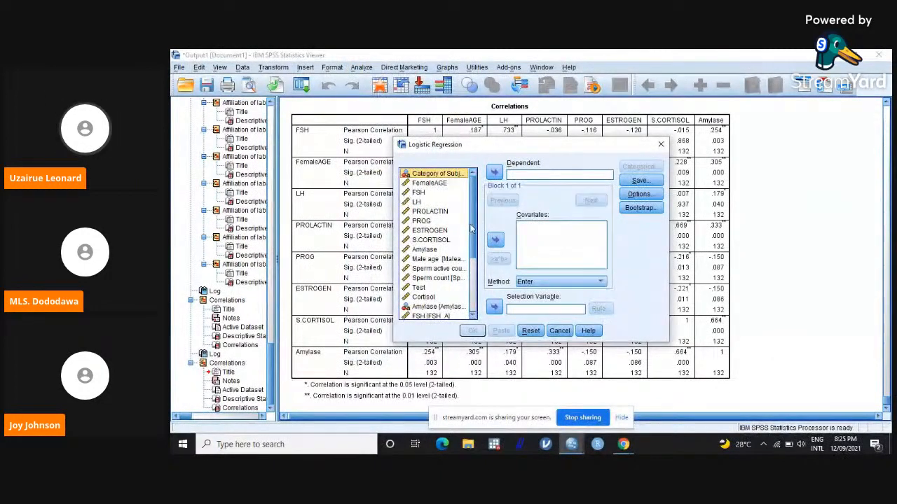
left_click_drag(472, 227, 473, 218)
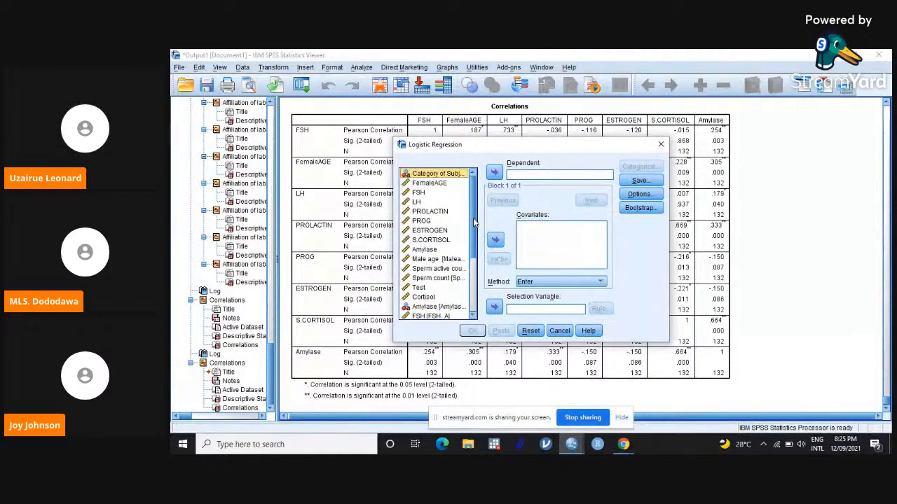
left_click(494, 173)
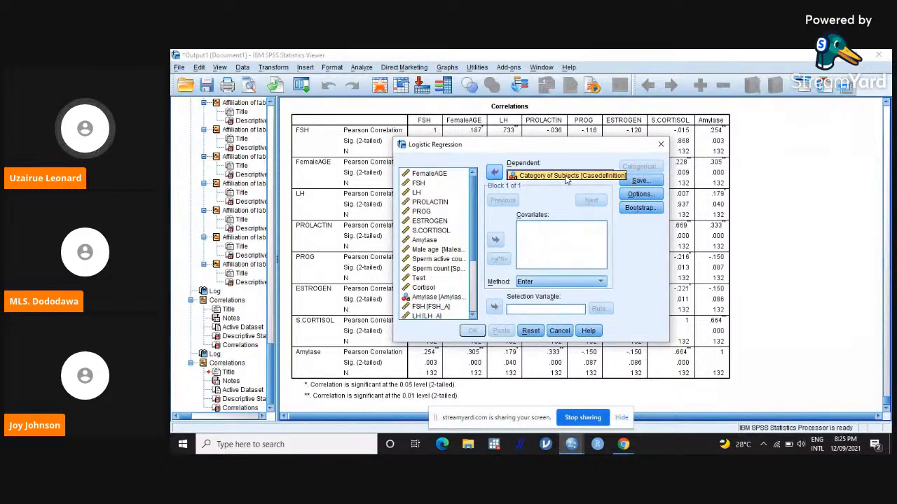
Step: Add FSH and LH as covariates of the logistic regression, using the Enter method
left_click(417, 184)
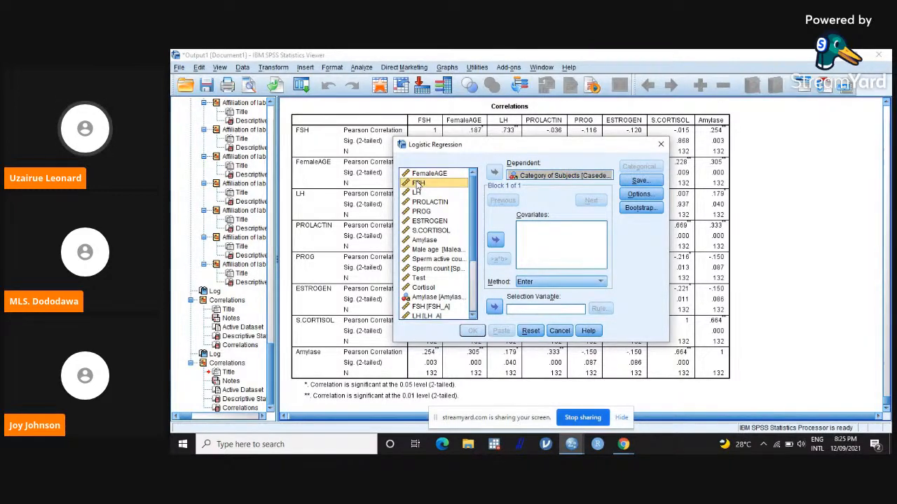
left_click(495, 240)
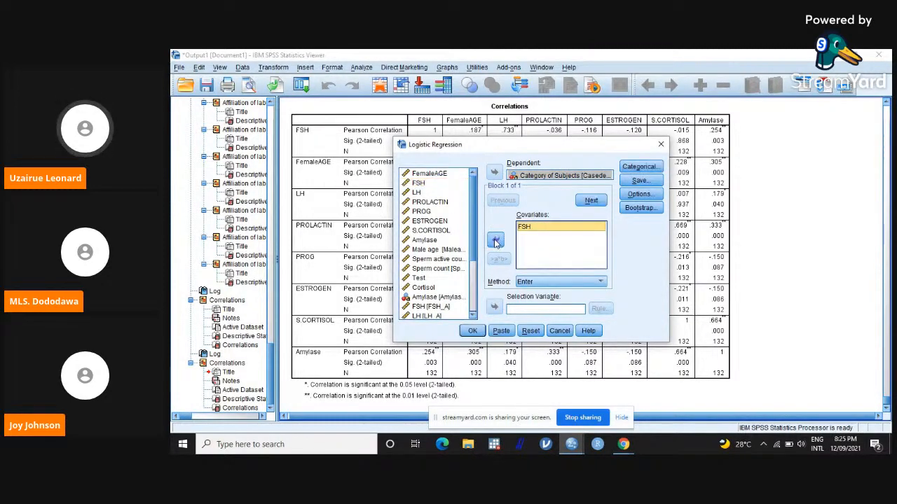
left_click(418, 184)
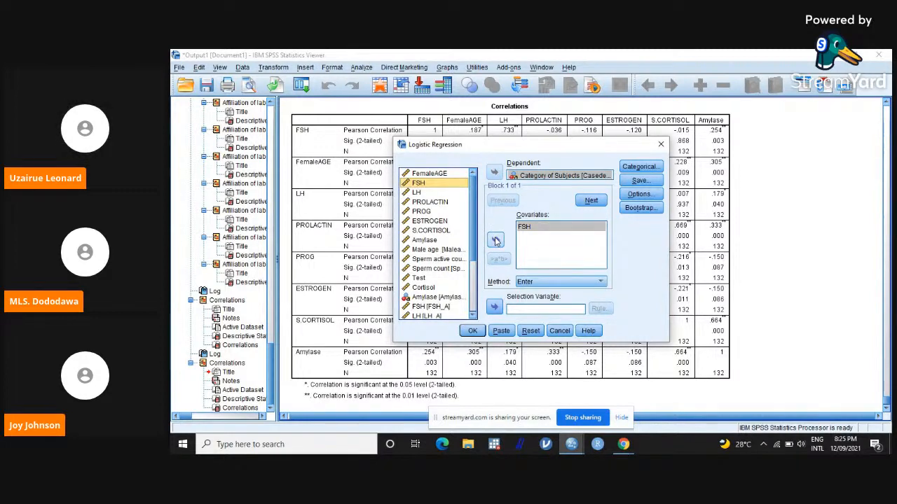
left_click(495, 241)
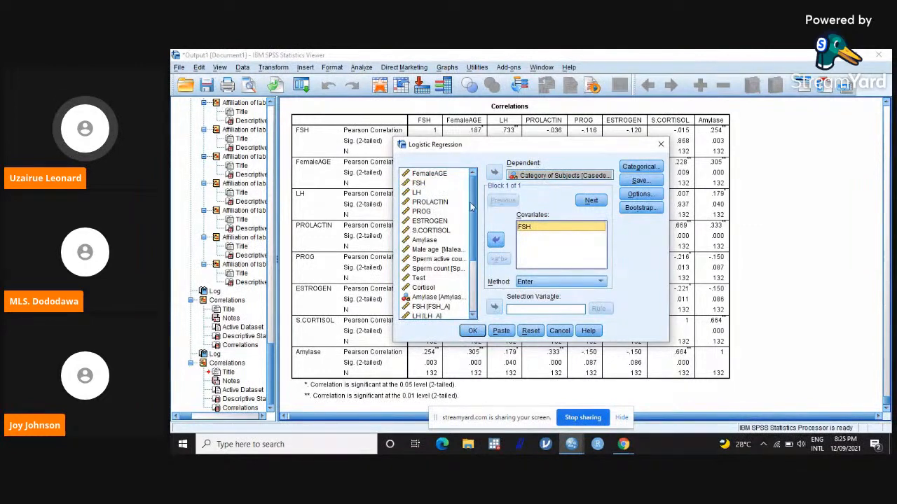
left_click(418, 193)
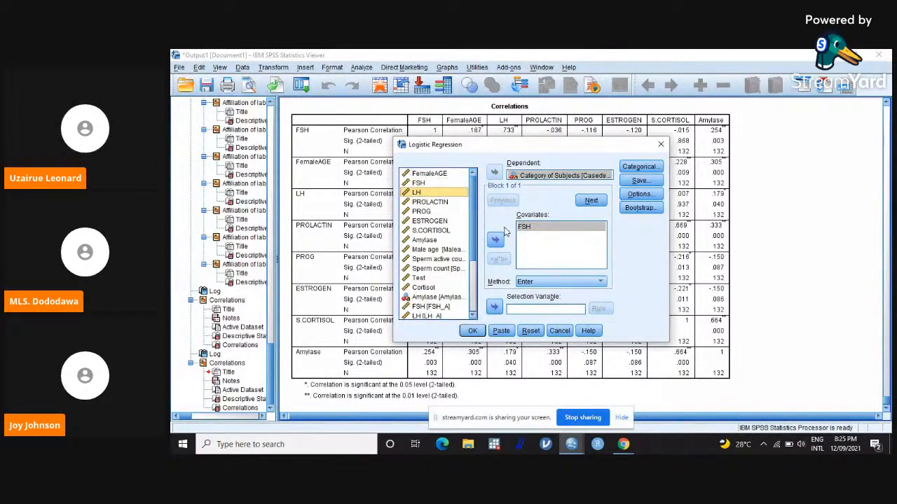
left_click(495, 241)
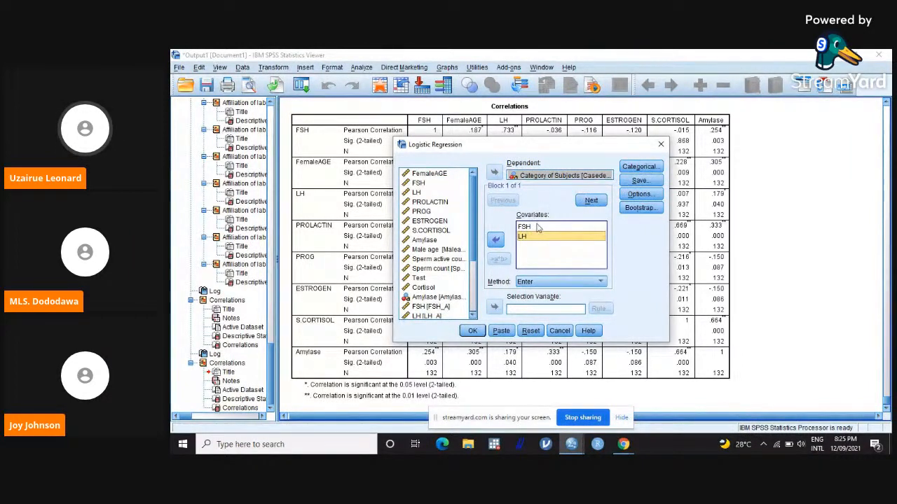
Step: Look at the categorical covariate settings and set the regression to save the predicted probabilities
left_click(639, 167)
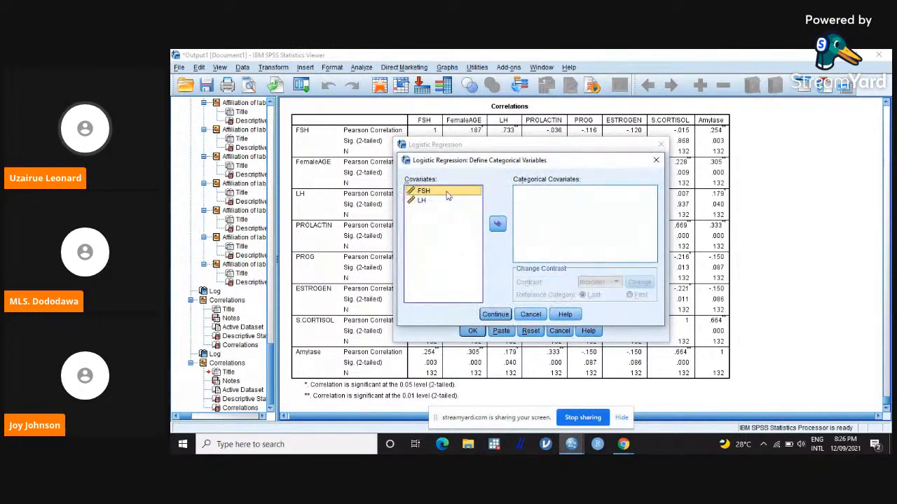
left_click(657, 161)
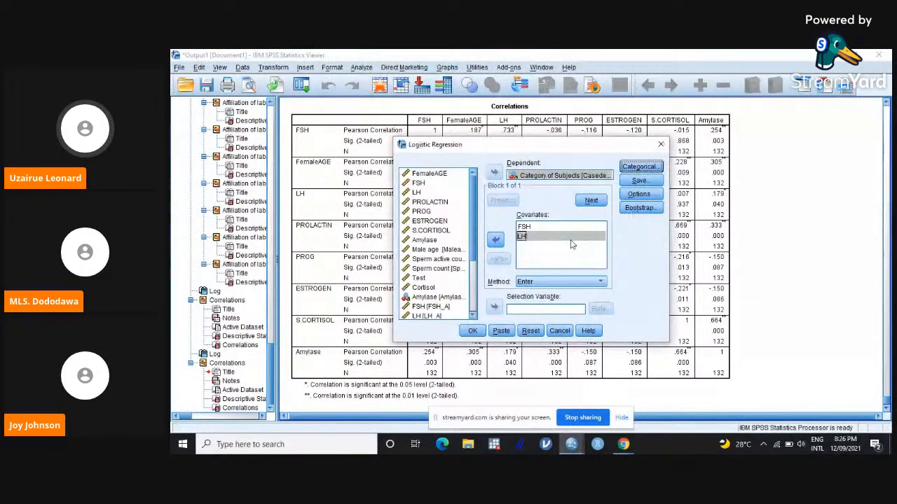
left_click(641, 181)
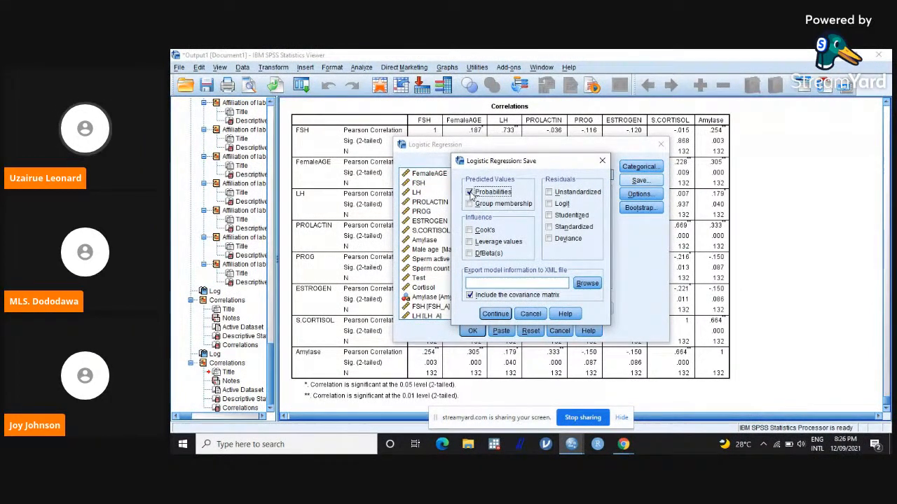
left_click(495, 314)
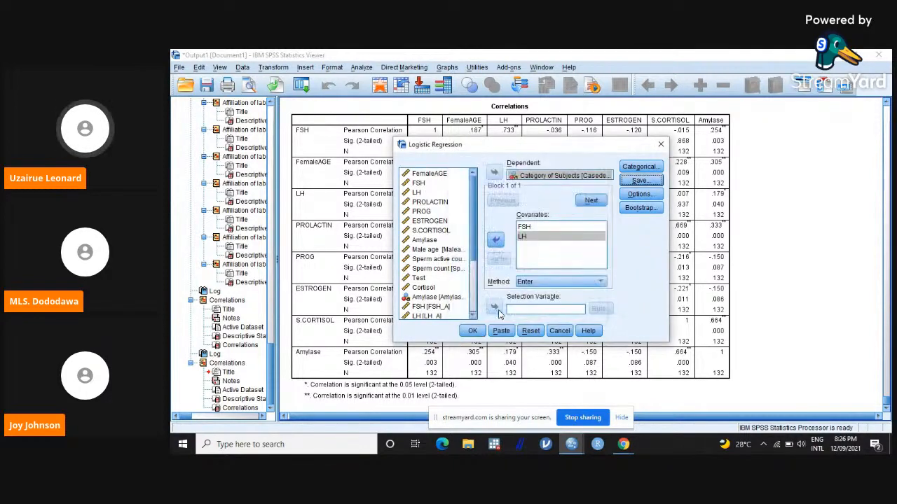
Step: Include the 95% confidence interval for exp(B) in the logistic regression options
left_click(647, 197)
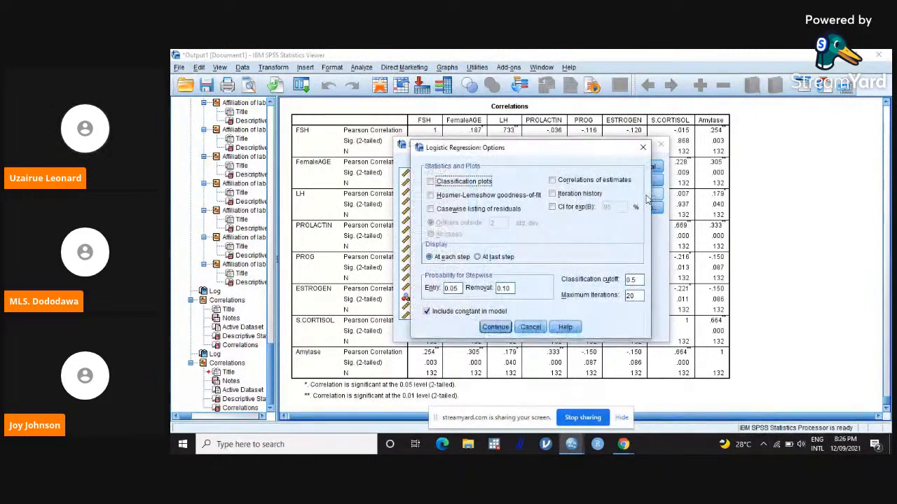
left_click(553, 208)
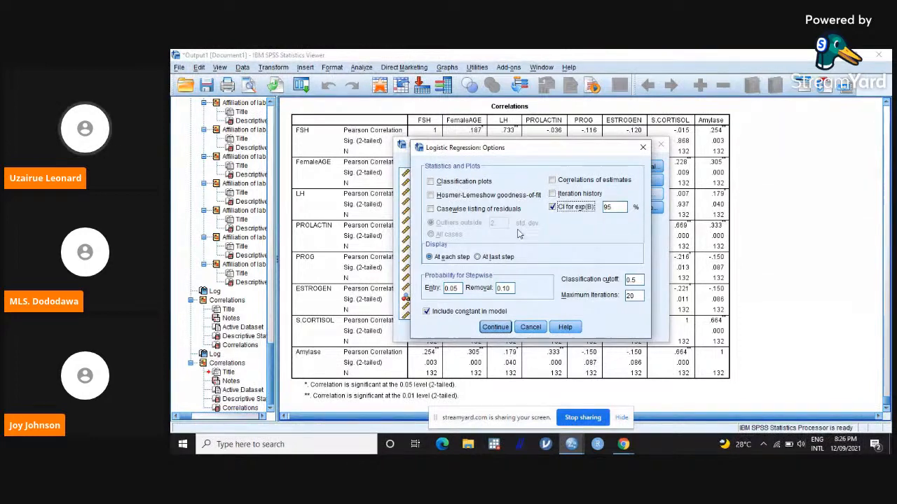
left_click(493, 327)
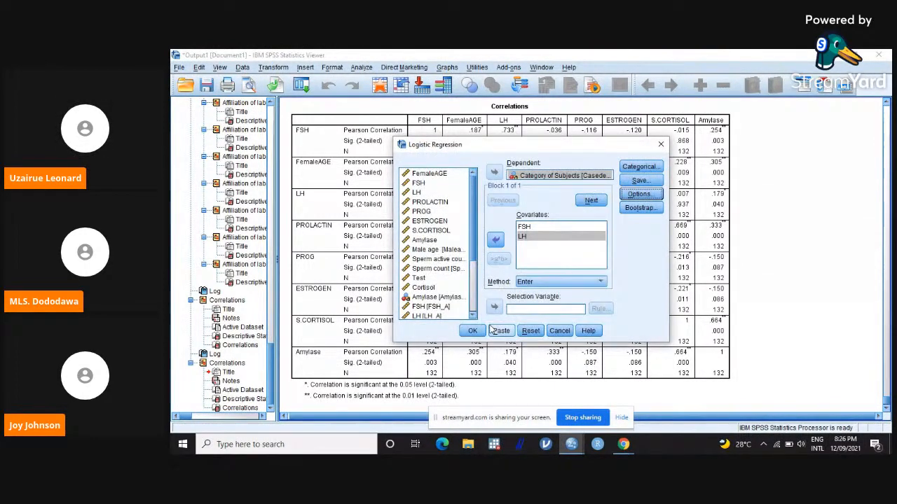
Step: Run the logistic regression and review its Block 1 tables, from the variables in the equation up to the omnibus tests
left_click(473, 331)
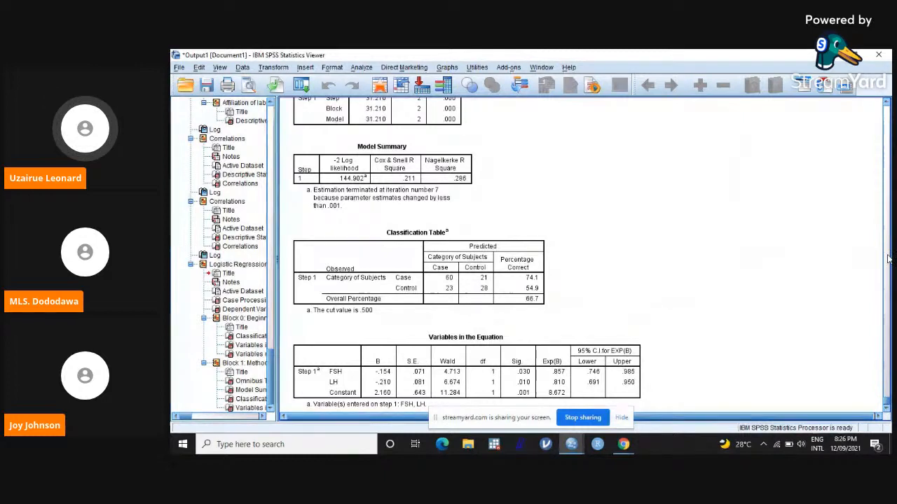
left_click(886, 104)
left_click(886, 104)
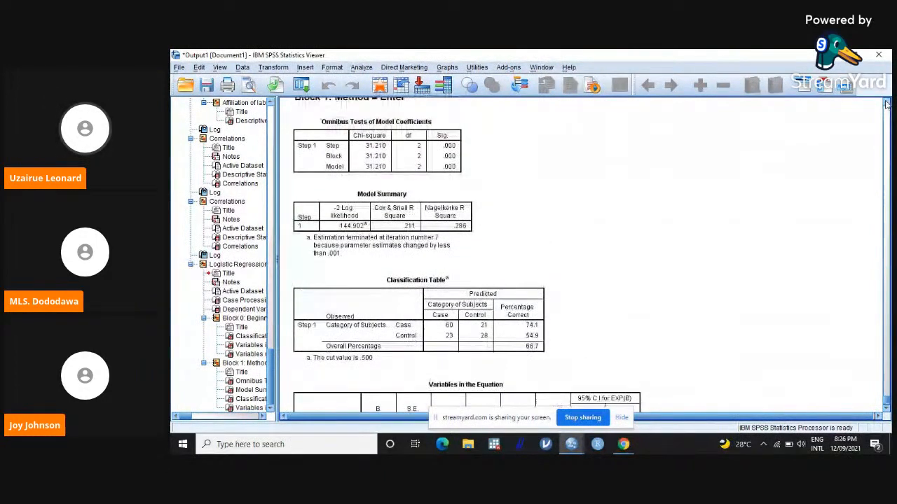